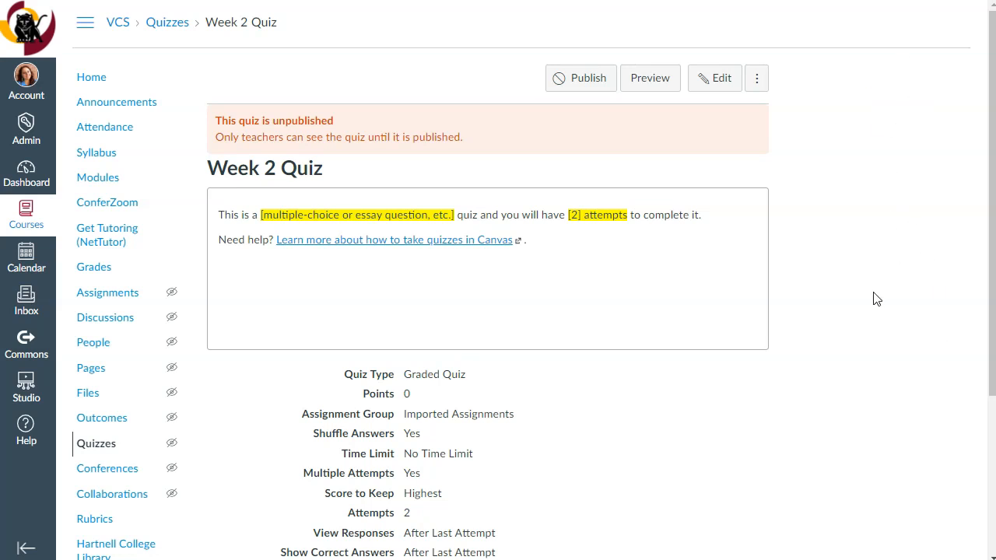
# Step: Publish the Week 2 Quiz and open its Moderate Quiz page
pyautogui.click(584, 79)
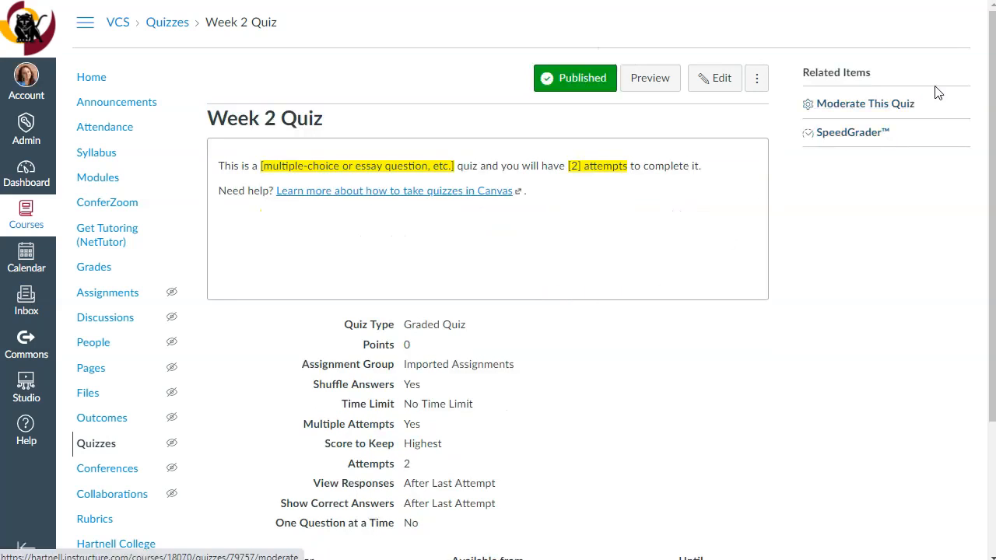
pyautogui.click(892, 109)
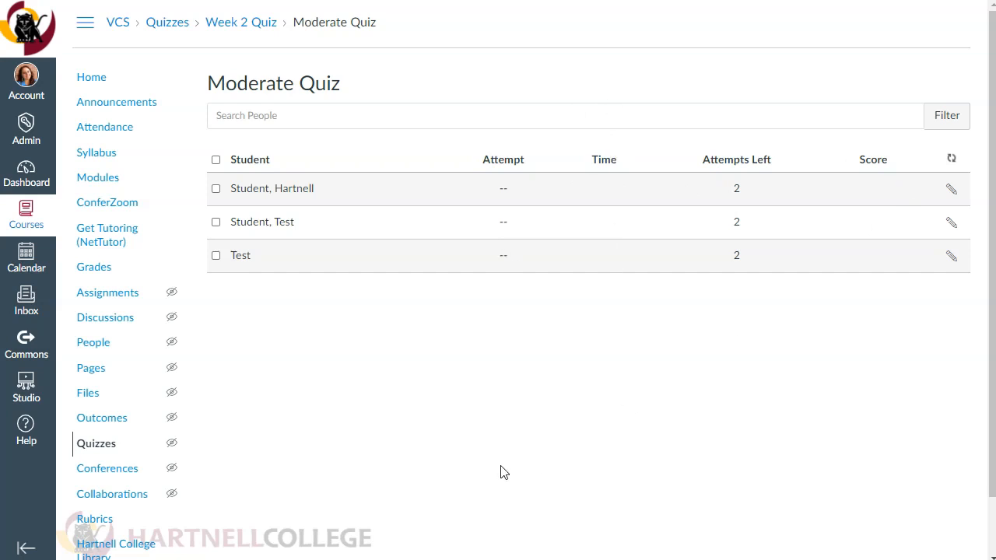
# Step: Grant the first listed student 1 extra attempt on the Week 2 Quiz and save the extension
pyautogui.click(951, 189)
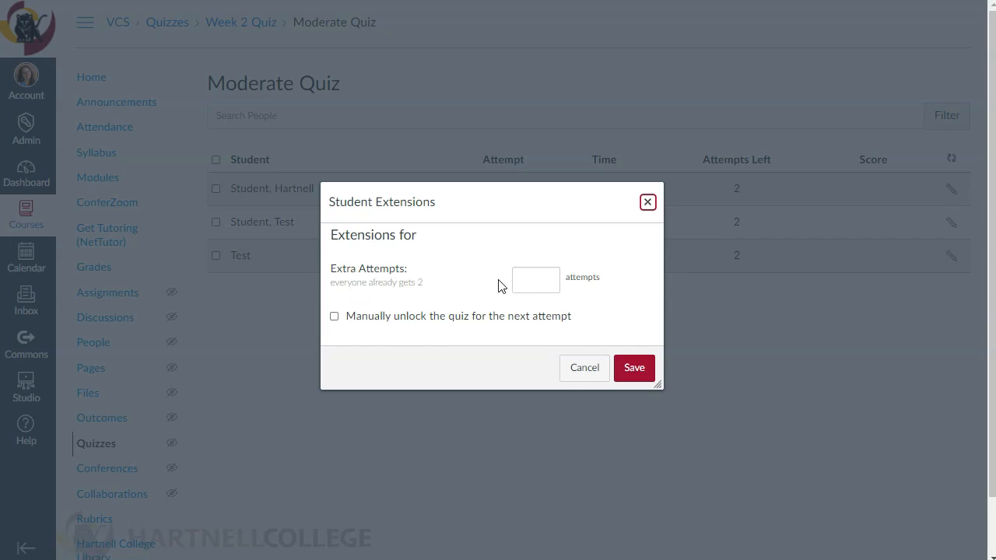
pyautogui.click(542, 278)
pyautogui.write('1')
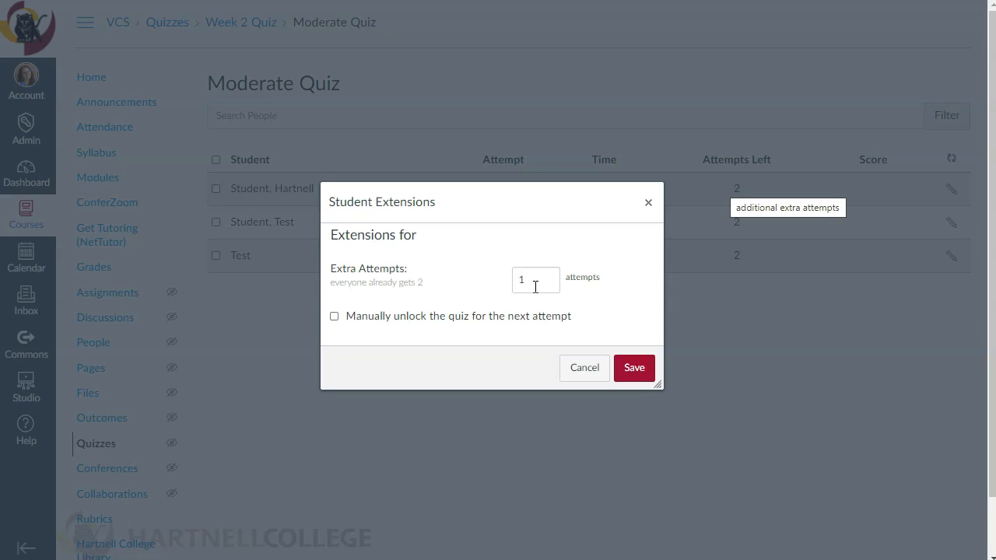
pyautogui.click(635, 369)
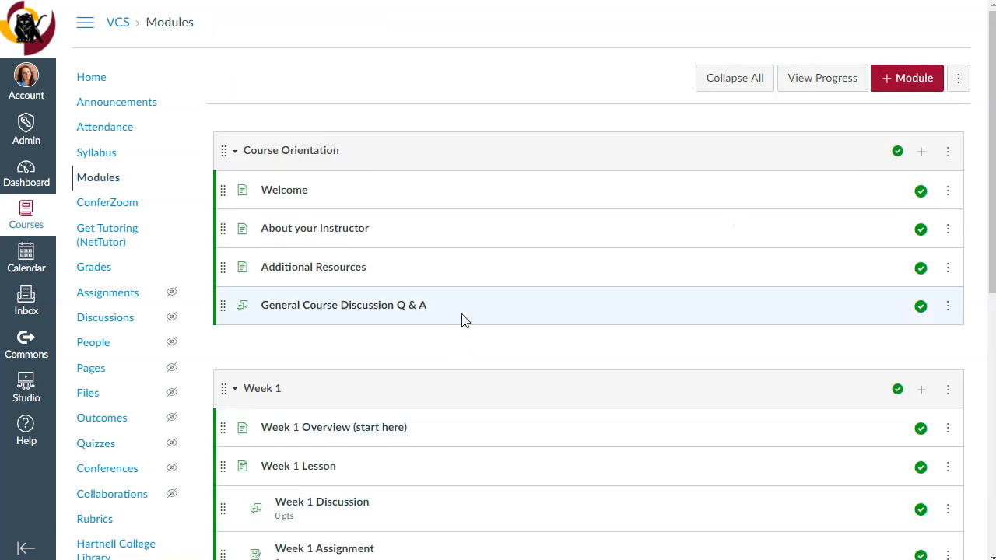
# Step: Open the Week 1 Quiz from the course modules and go to its Moderate Quiz page
pyautogui.scroll(-3, 462, 318)
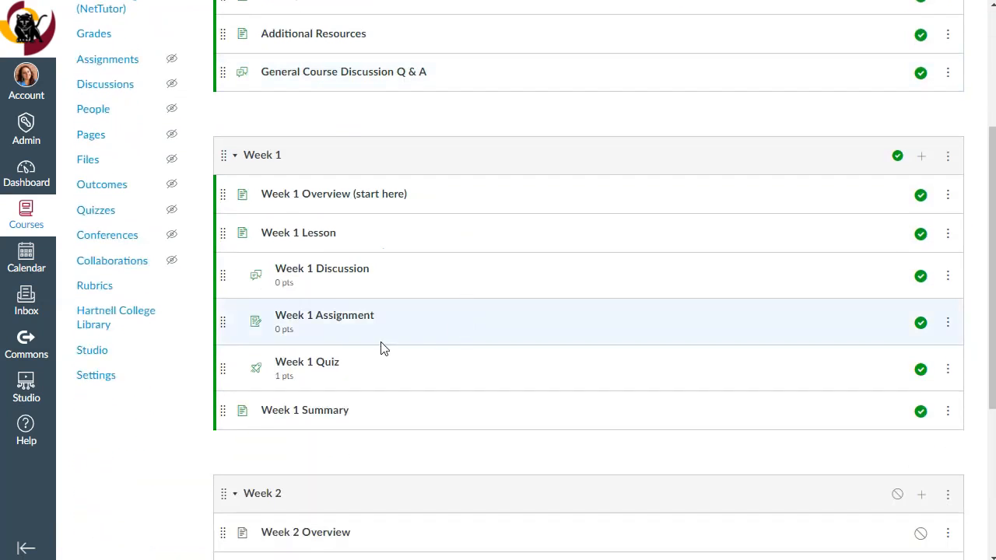
pyautogui.click(304, 366)
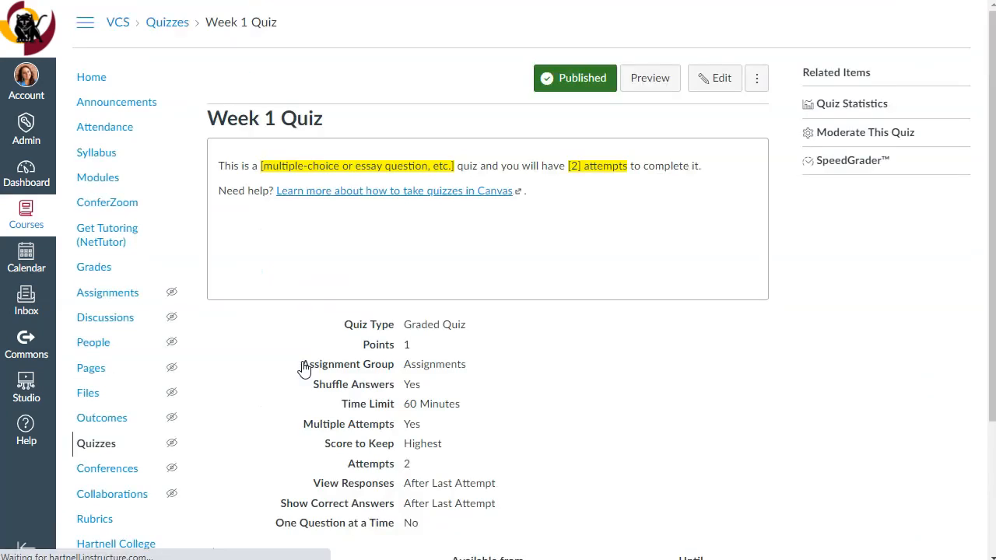
pyautogui.click(884, 137)
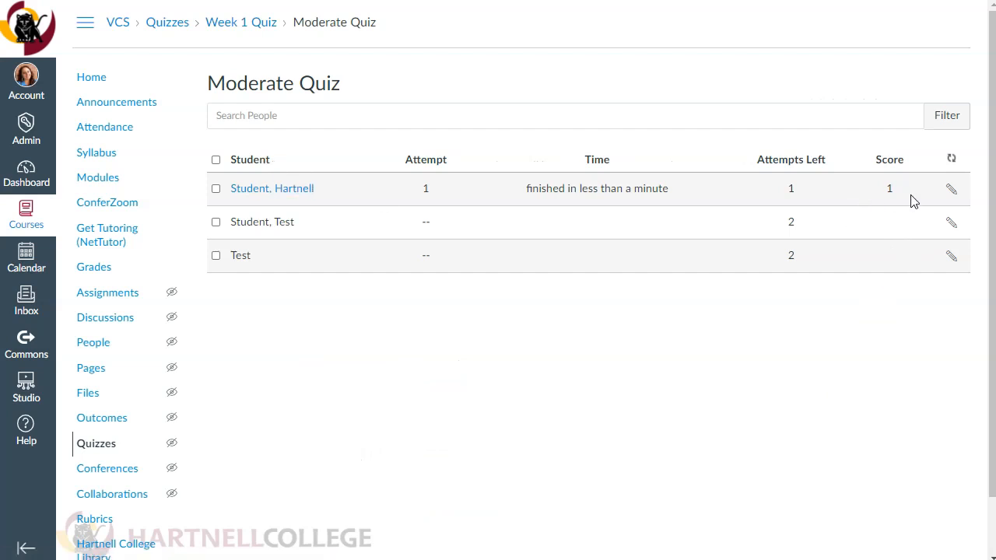
# Step: Give the first listed student 30 extra minutes on every attempt of the Week 1 Quiz and save the extension
pyautogui.click(951, 190)
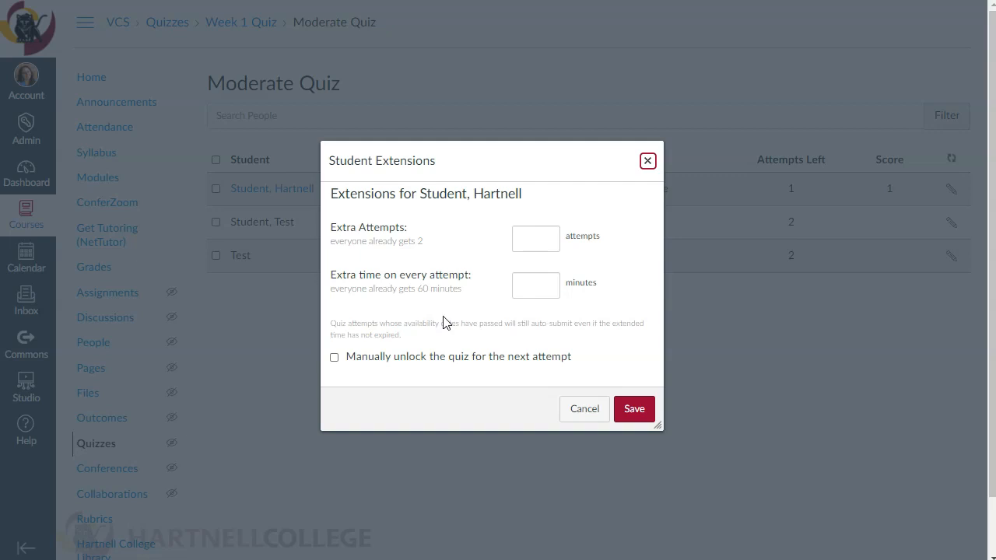
pyautogui.click(544, 283)
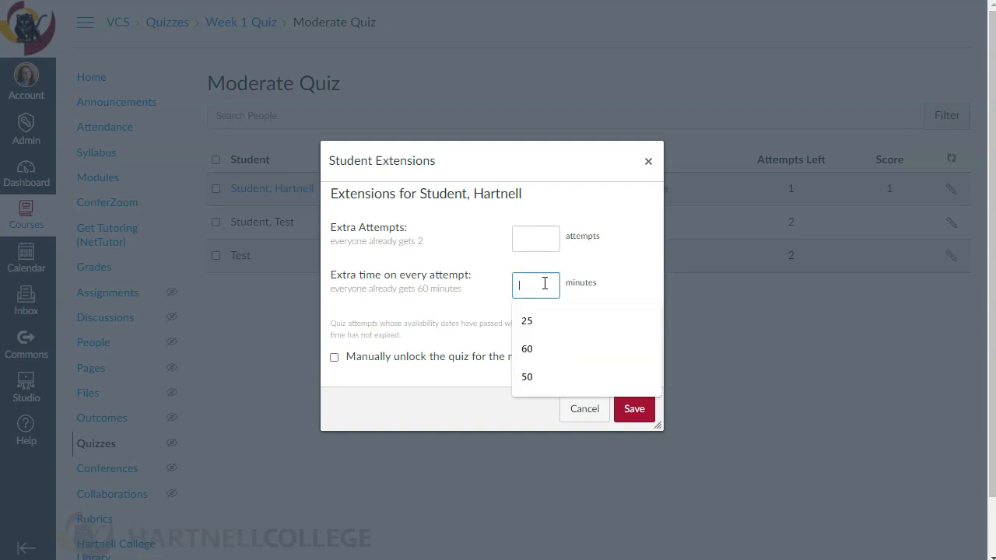
pyautogui.write('30')
pyautogui.click(618, 314)
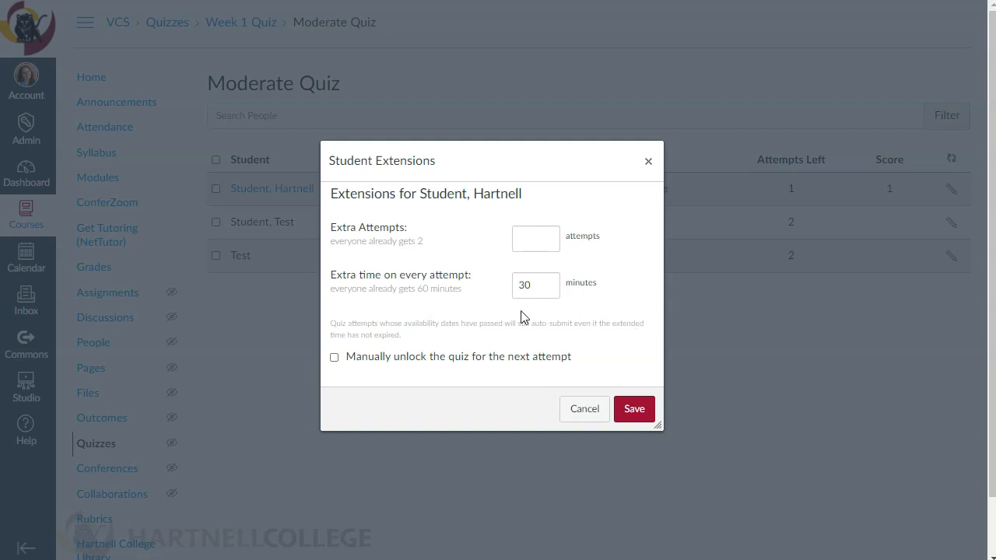
pyautogui.moveTo(558, 288); pyautogui.dragTo(490, 293)
pyautogui.click(601, 282)
pyautogui.moveTo(545, 287); pyautogui.dragTo(494, 284)
pyautogui.click(634, 409)
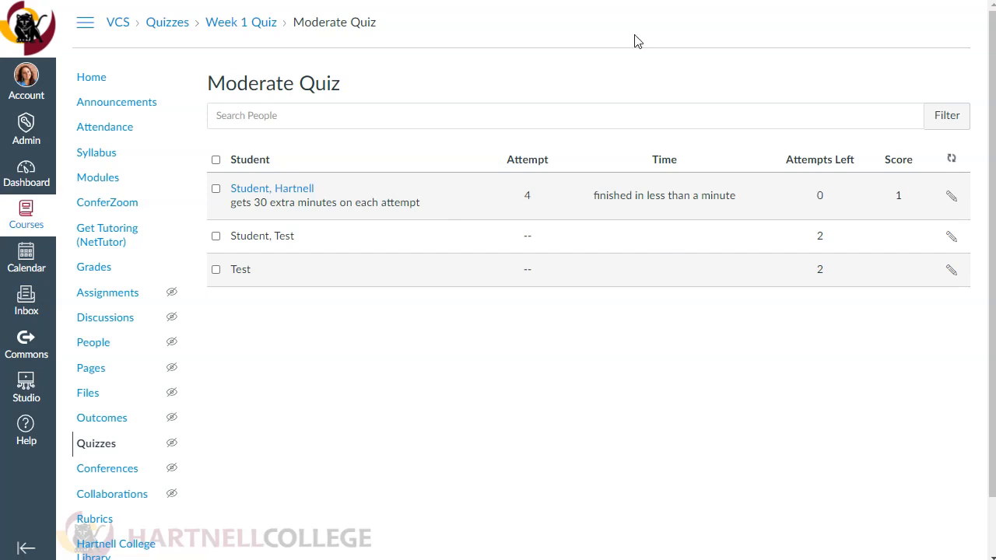
# Step: Open the Week 1 Quiz for editing and set the due date for Everyone to Aug 20 at 5pm
pyautogui.click(251, 28)
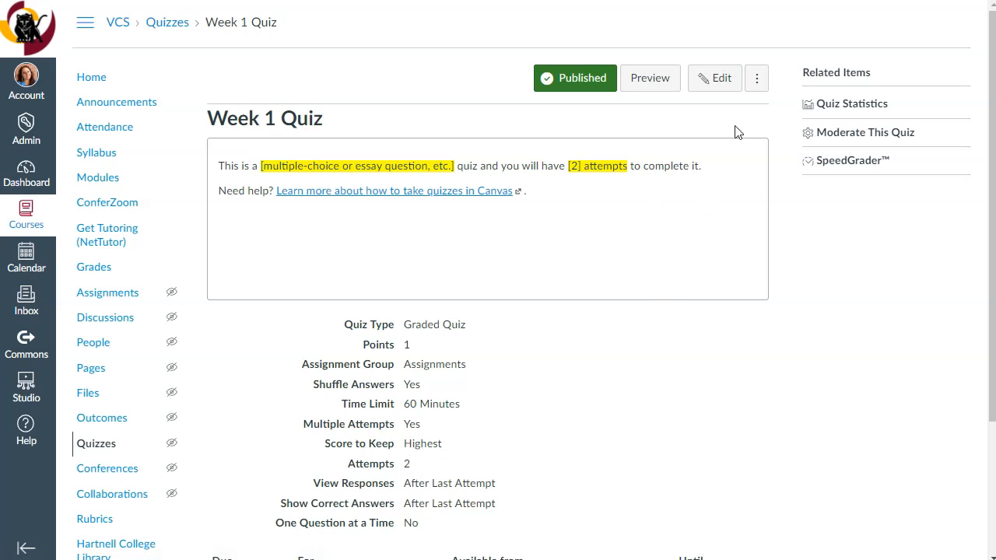
pyautogui.click(711, 81)
pyautogui.scroll(-10, 541, 276)
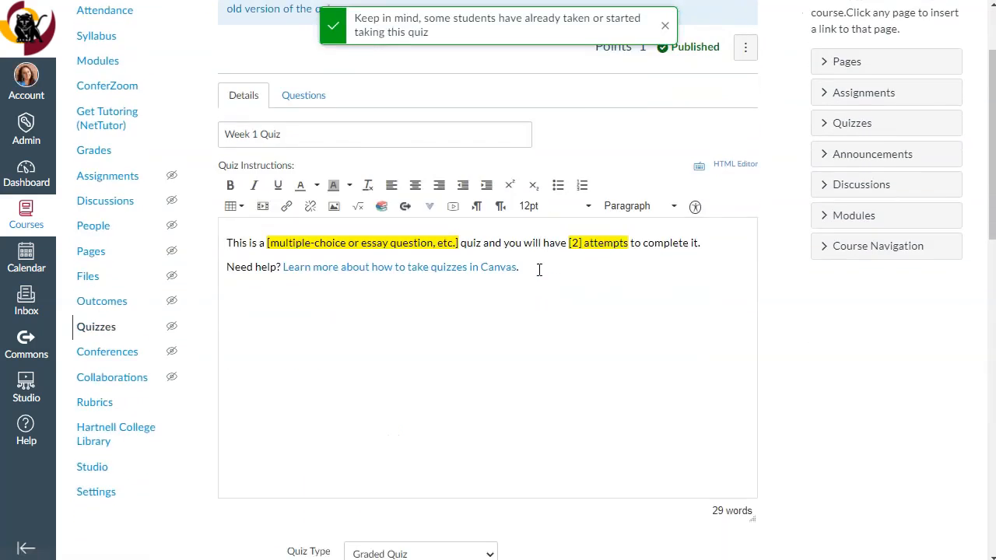
pyautogui.scroll(-5, 540, 276)
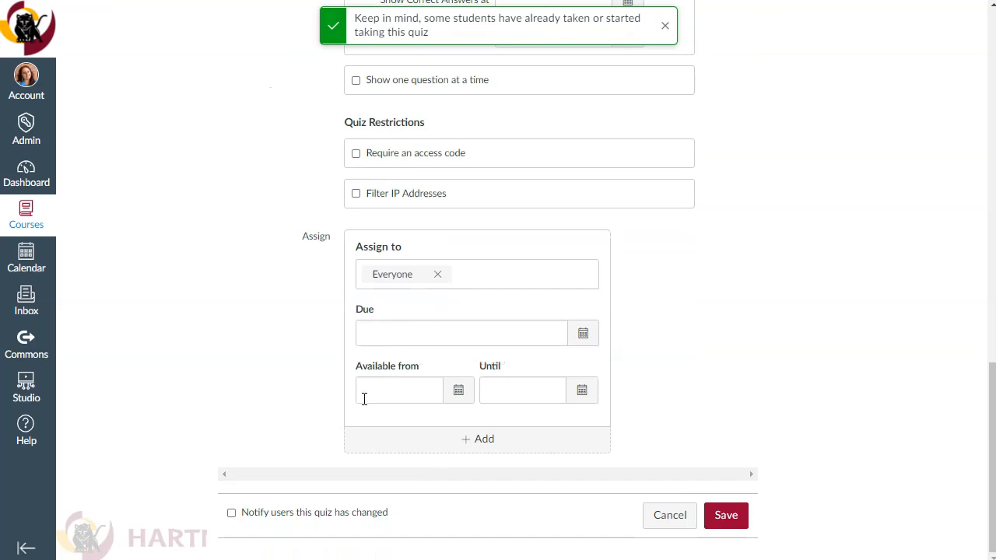
pyautogui.click(456, 335)
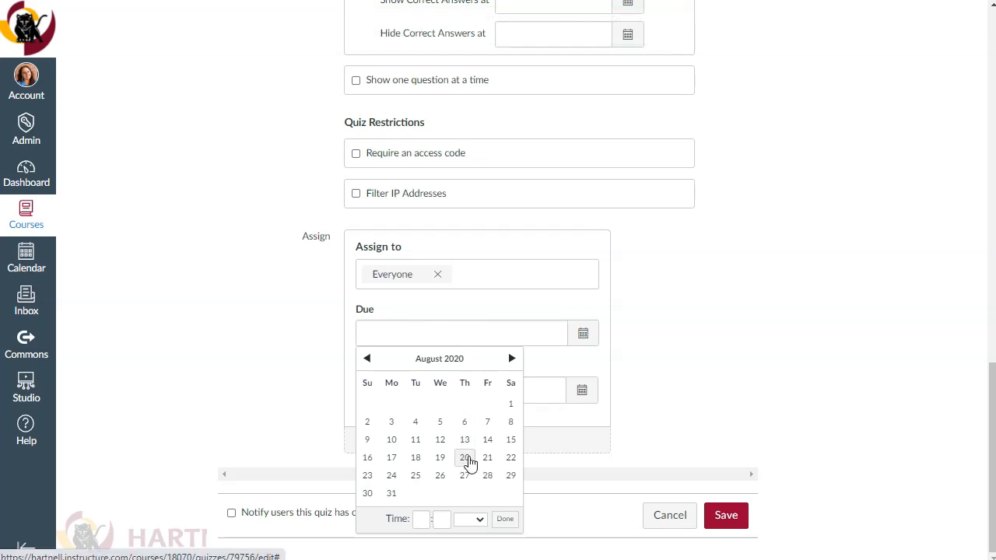
pyautogui.click(464, 459)
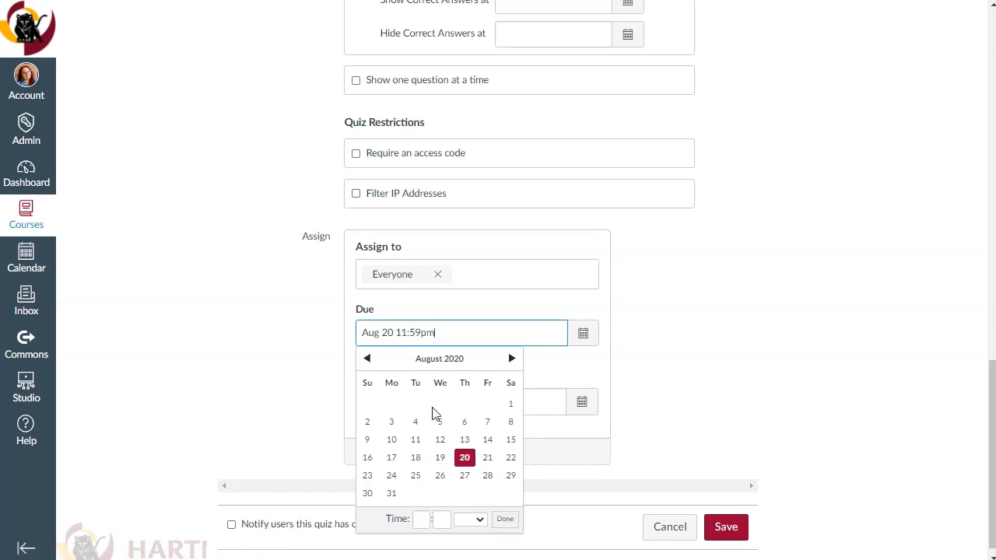
pyautogui.click(424, 520)
pyautogui.write('5')
pyautogui.click(443, 520)
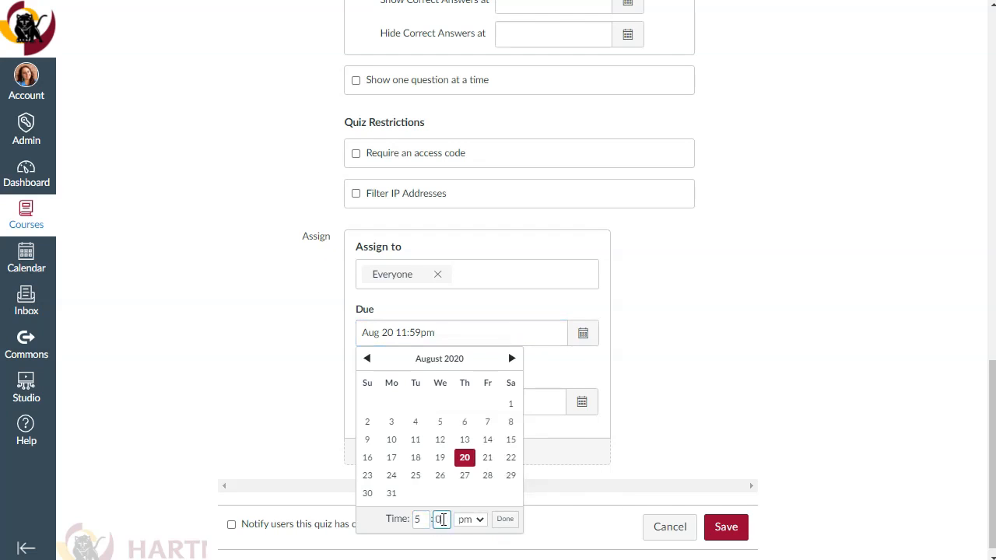
pyautogui.click(505, 519)
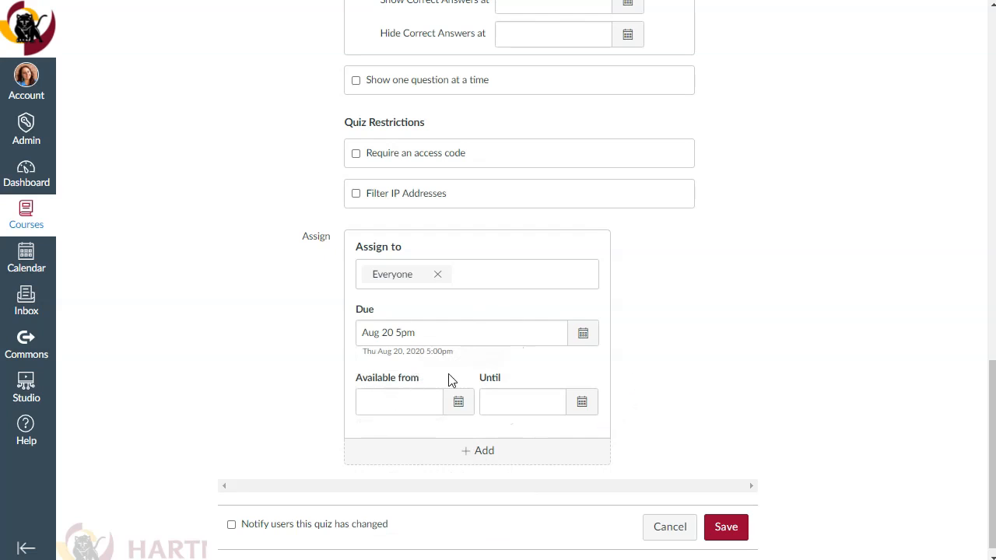
# Step: Make the Week 1 Quiz available to Everyone from Aug 19 12am until Aug 21 11:59pm
pyautogui.click(458, 402)
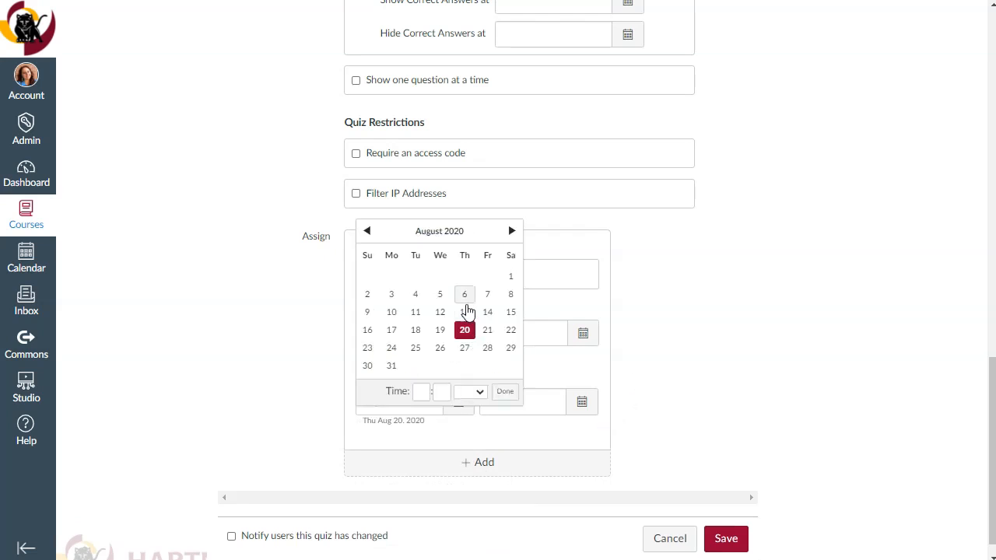
pyautogui.click(442, 332)
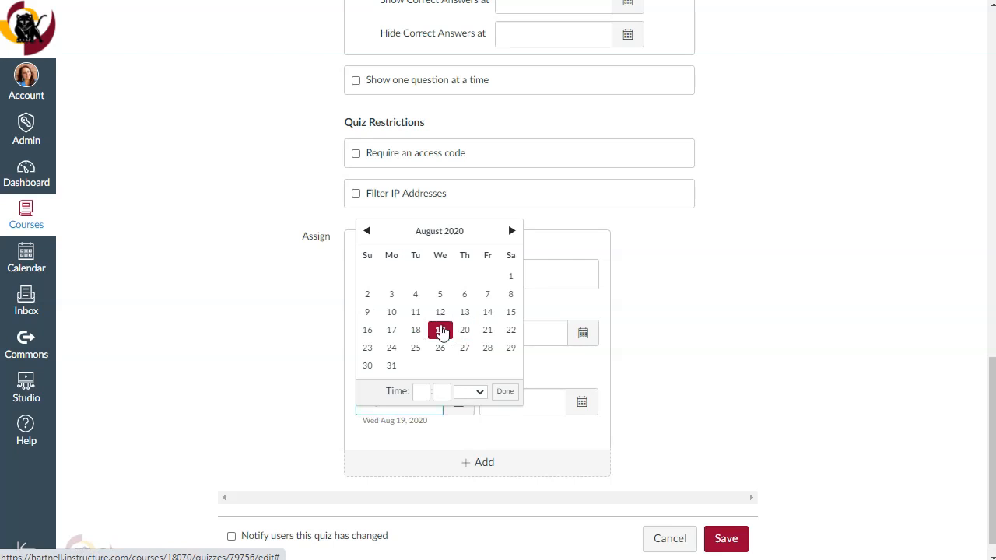
pyautogui.click(505, 393)
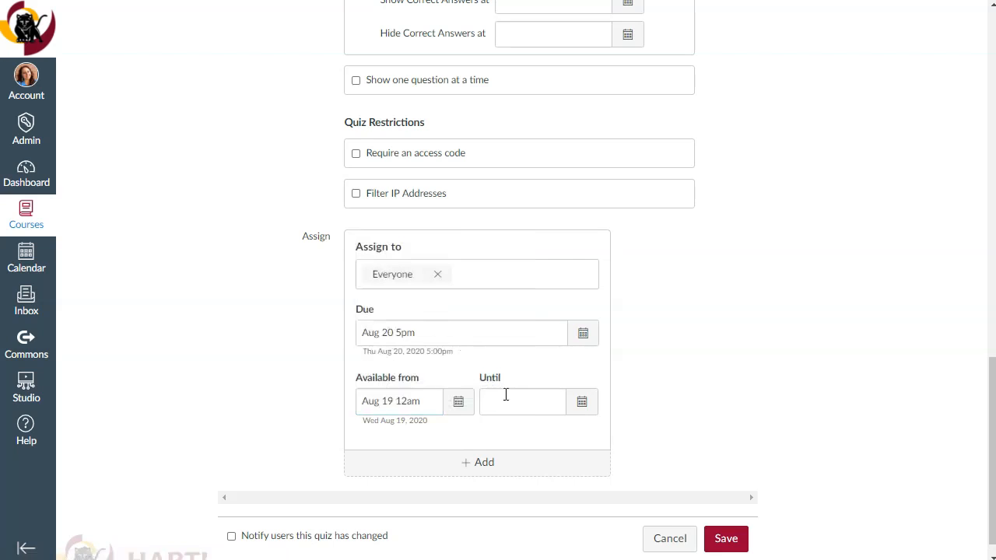
pyautogui.click(582, 402)
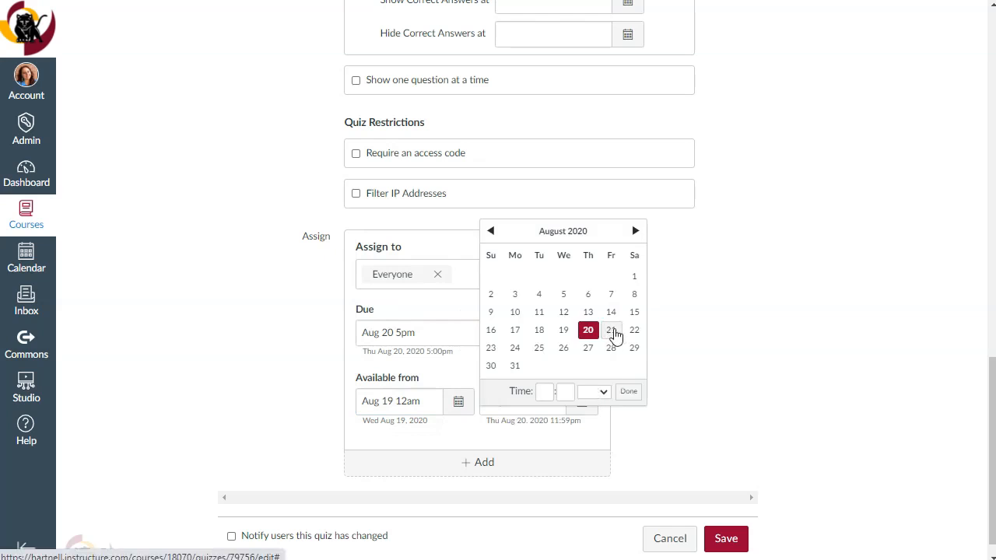
pyautogui.click(612, 330)
pyautogui.click(631, 391)
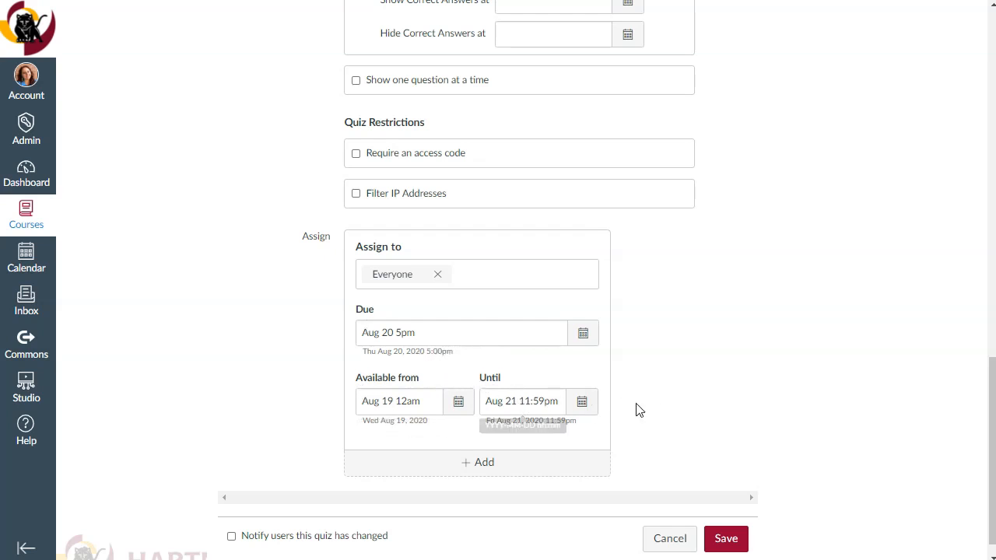
# Step: Review the Week 1 Quiz's time limit and attempt options alongside its due and availability dates
pyautogui.scroll(7, 745, 360)
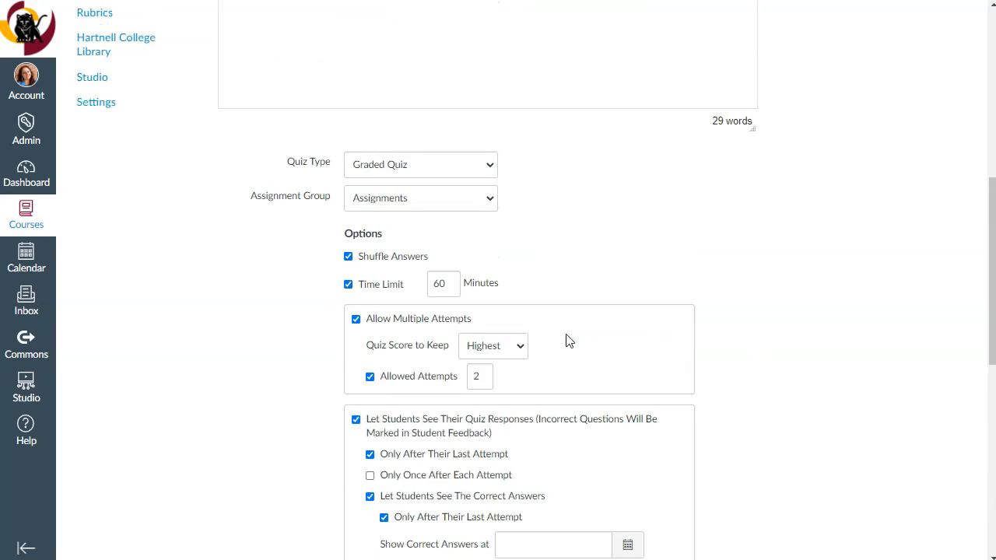
pyautogui.scroll(-7, 739, 323)
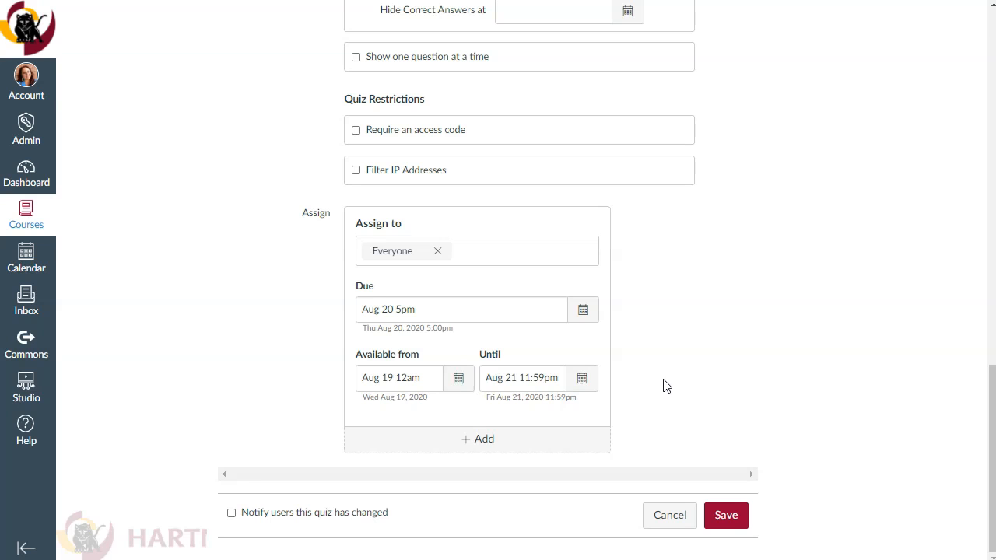
pyautogui.scroll(7, 667, 383)
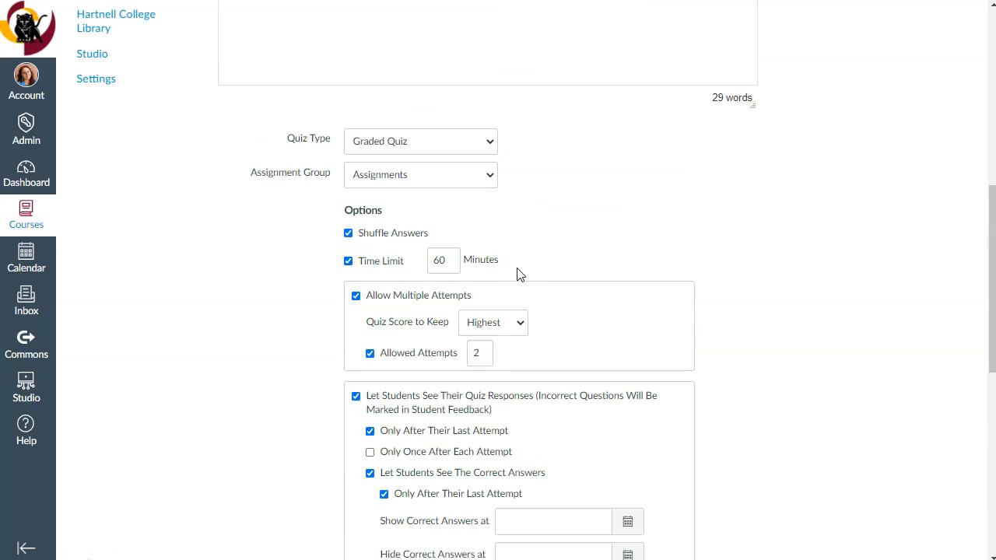
pyautogui.scroll(-6, 519, 274)
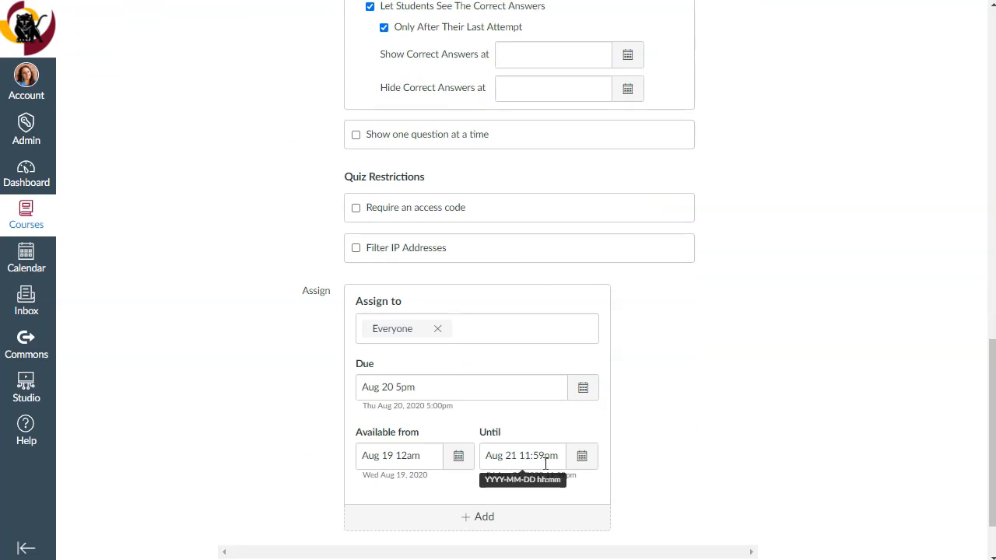
pyautogui.scroll(7, 685, 454)
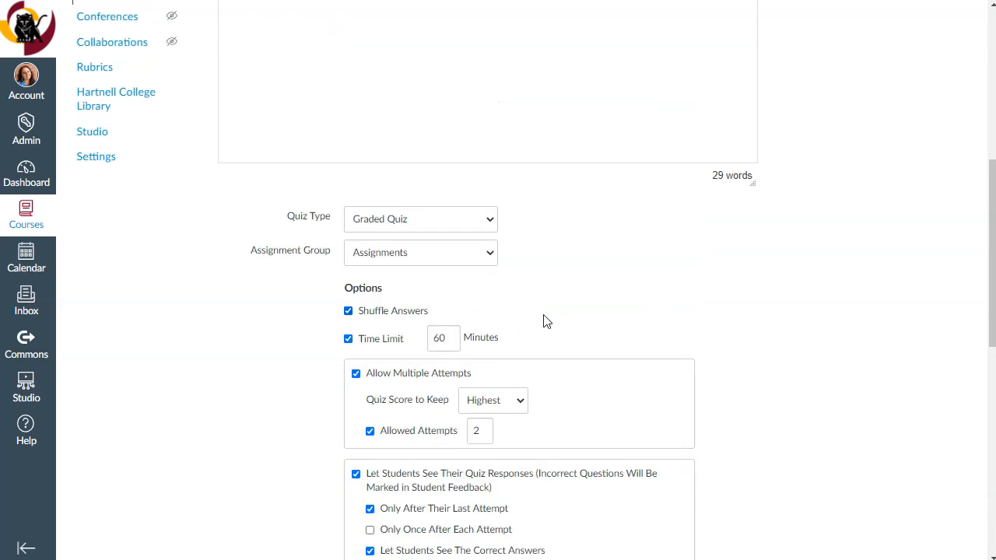
pyautogui.scroll(-7, 672, 350)
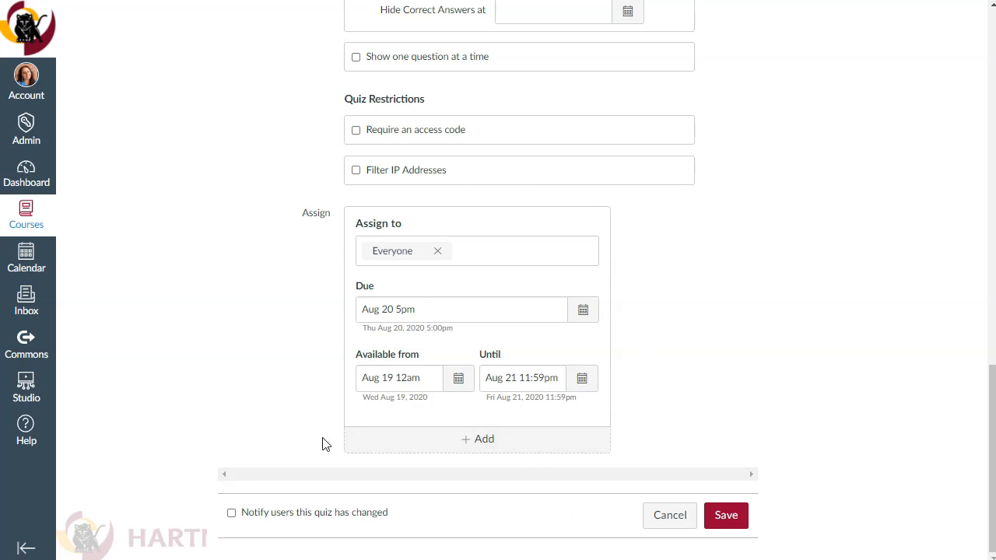
pyautogui.scroll(7, 607, 400)
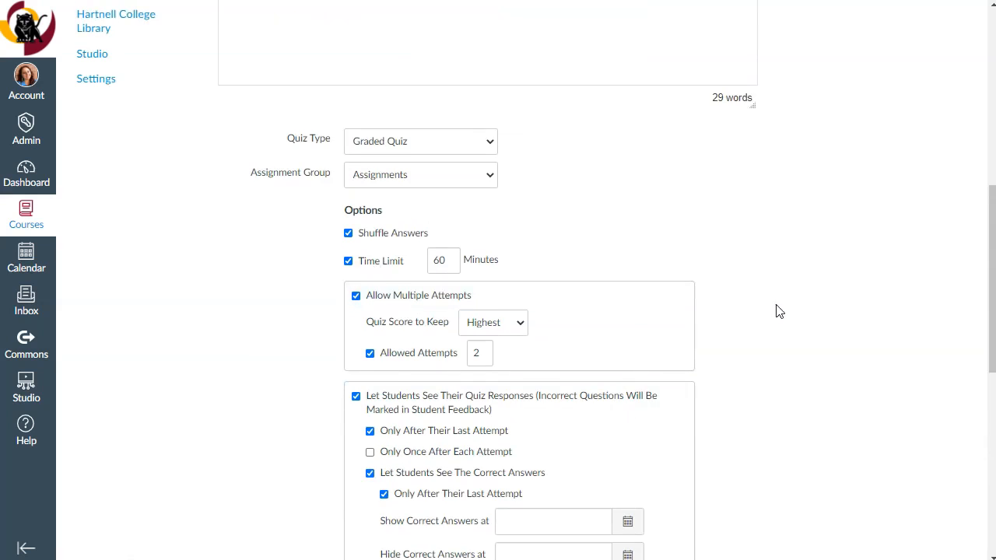
pyautogui.scroll(5, 778, 311)
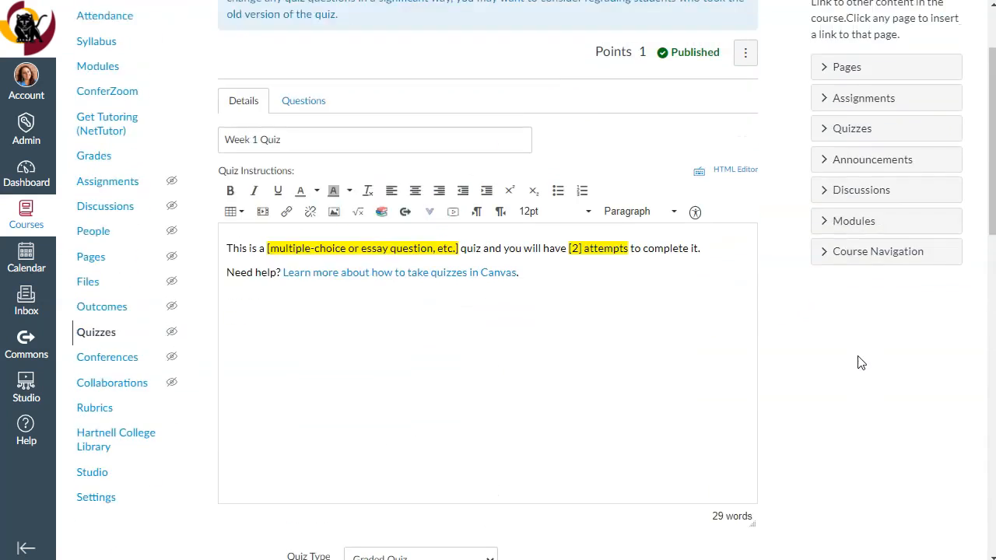
# Step: Add a second set of dates to the Week 1 Quiz and assign it to the first listed student
pyautogui.scroll(-6, 861, 360)
pyautogui.scroll(-6, 841, 420)
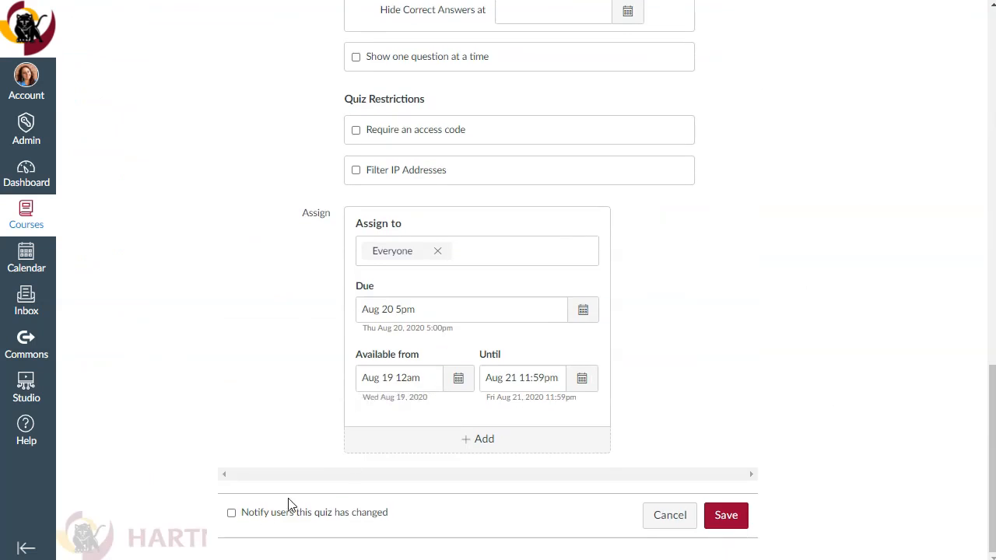
pyautogui.click(477, 439)
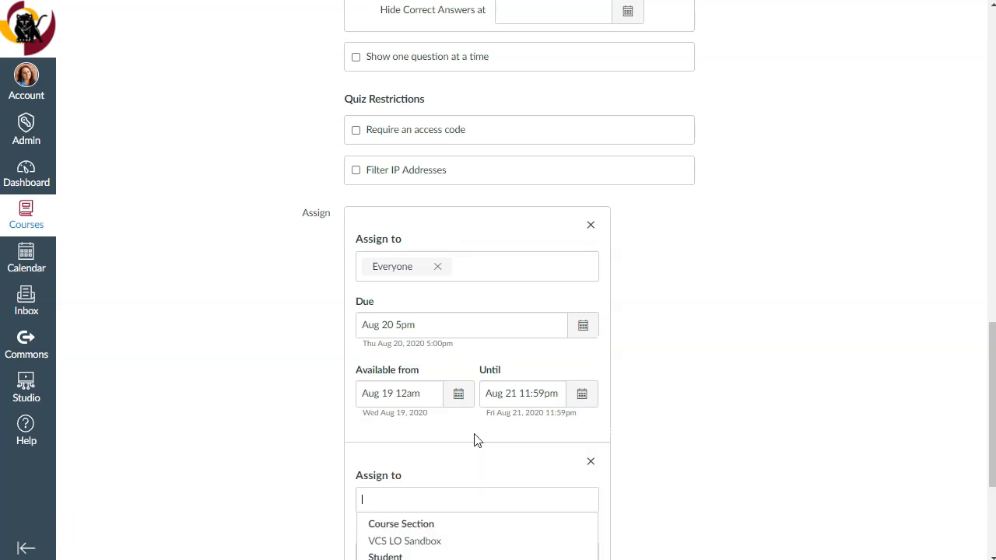
pyautogui.scroll(-2, 669, 416)
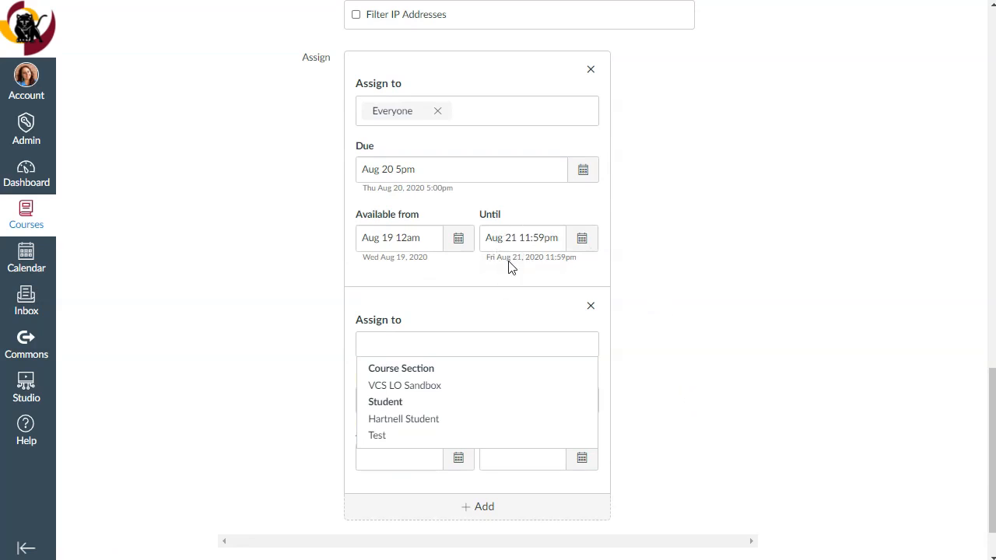
pyautogui.click(392, 420)
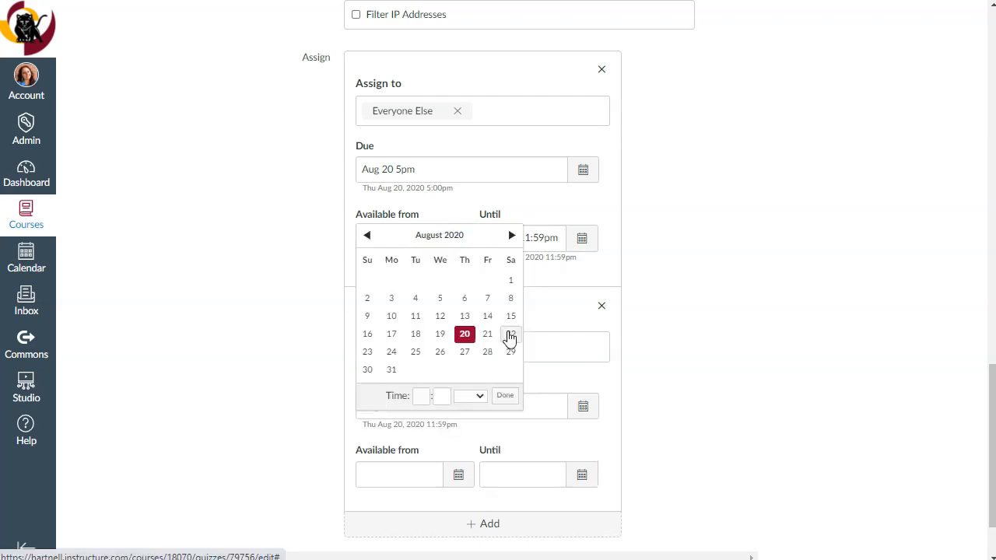
# Step: Set that student's due date to Aug 22 at 11:59pm and the availability end to Aug 24 at 11:59pm
pyautogui.click(510, 334)
pyautogui.click(506, 397)
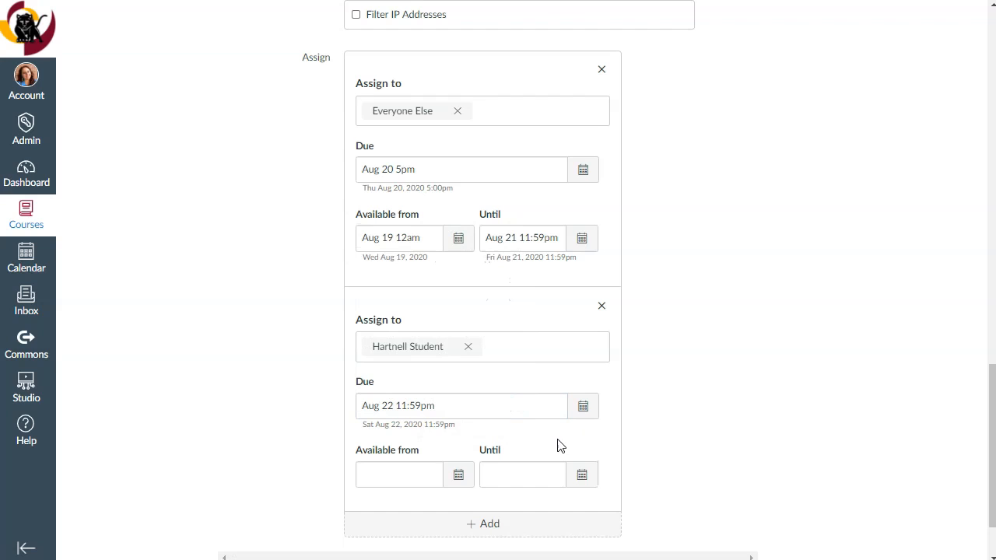
pyautogui.click(576, 483)
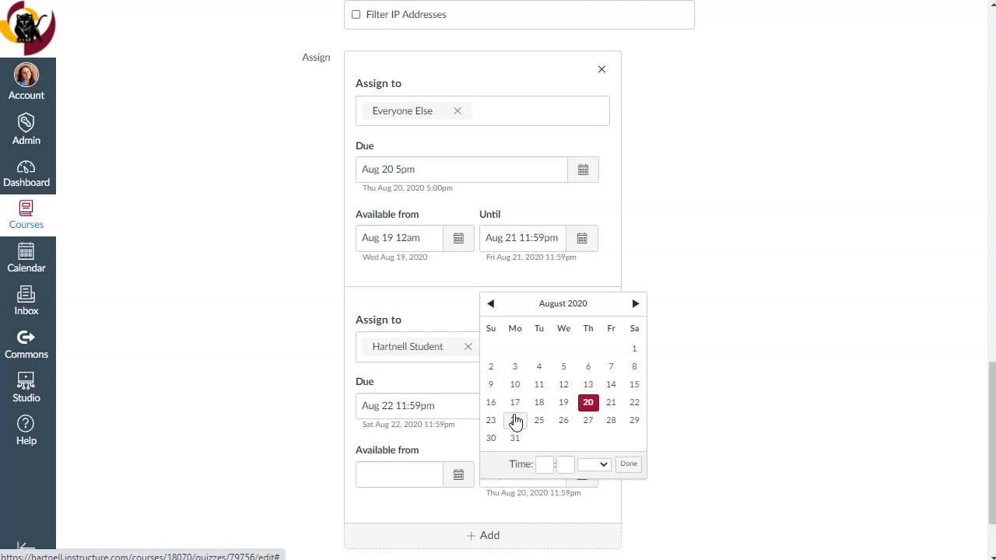
pyautogui.click(515, 421)
pyautogui.click(636, 465)
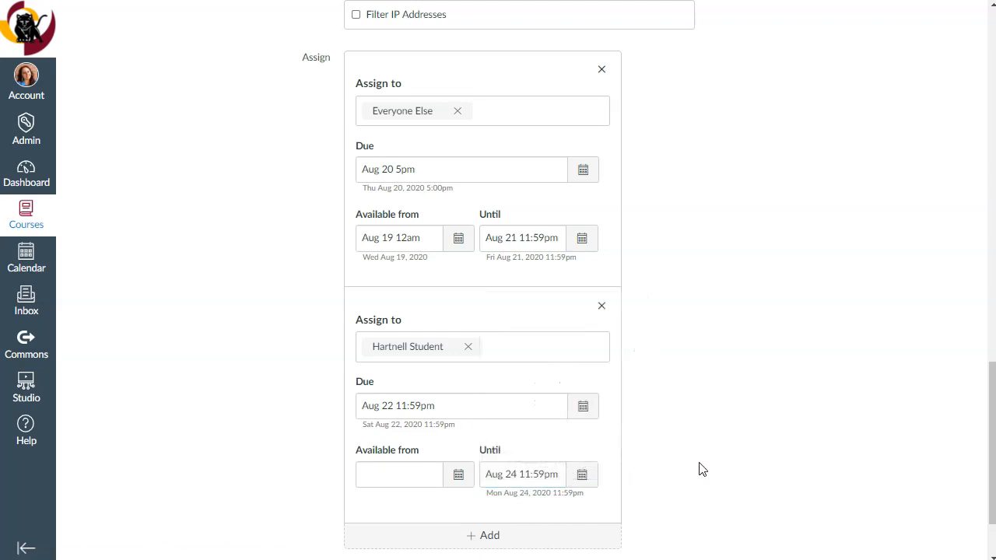
# Step: Review the quiz's time limit, attempt options and both sets of dates, and save the Week 1 Quiz
pyautogui.scroll(10, 710, 463)
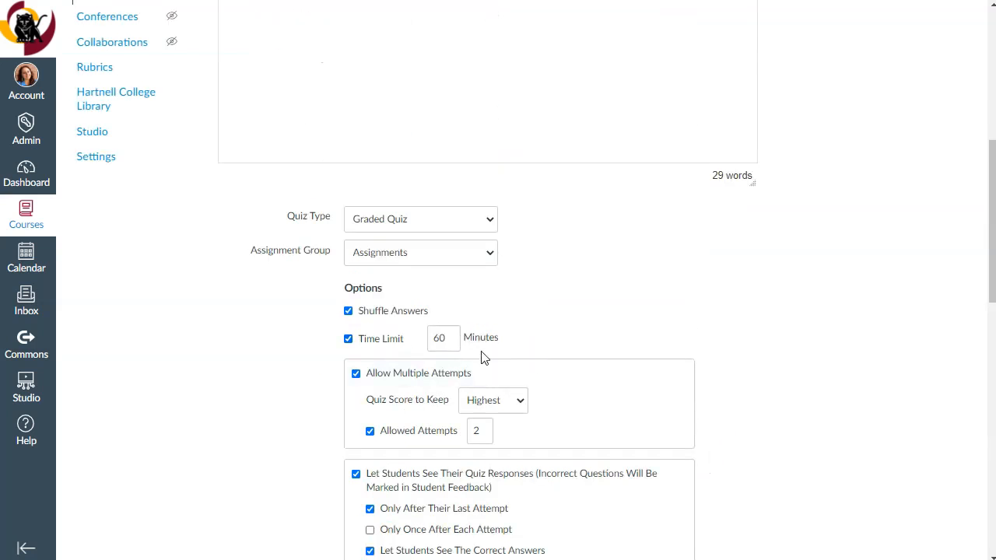
pyautogui.scroll(-9, 837, 352)
pyautogui.scroll(-1, 837, 354)
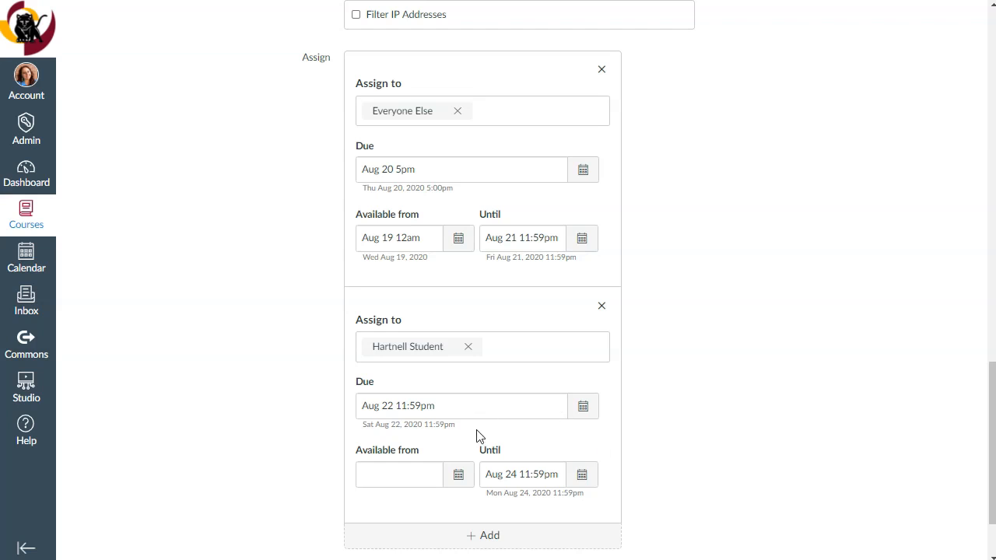
pyautogui.scroll(3, 741, 461)
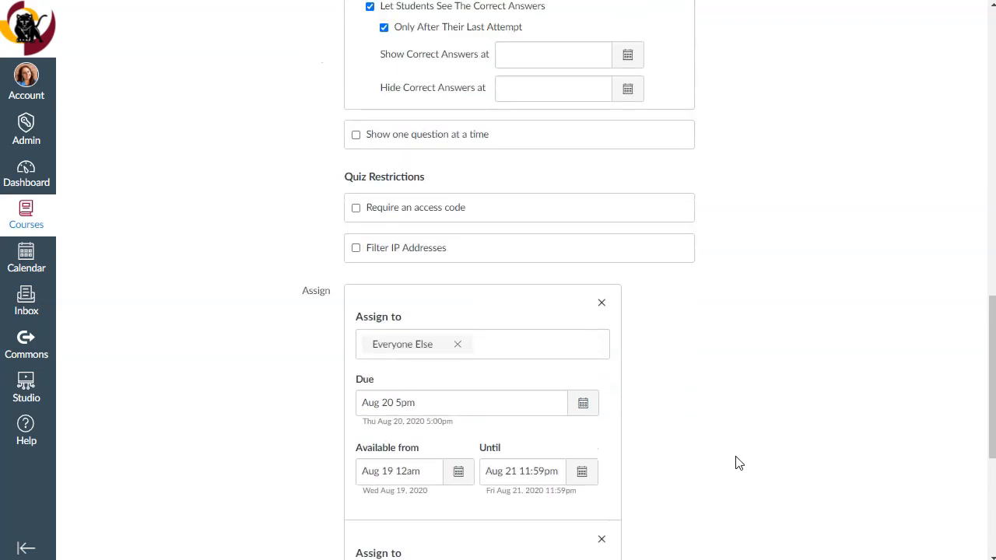
pyautogui.scroll(4, 739, 463)
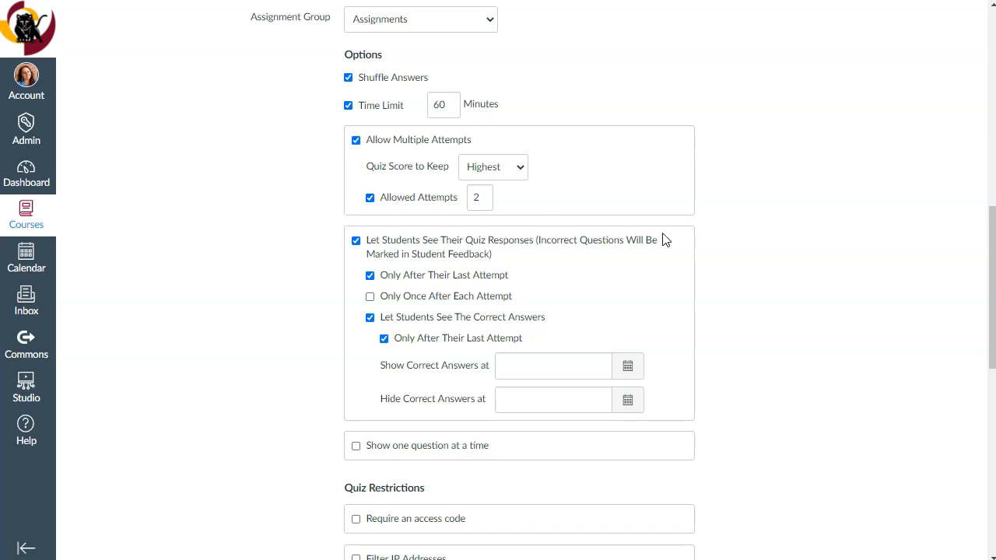
pyautogui.scroll(-8, 759, 288)
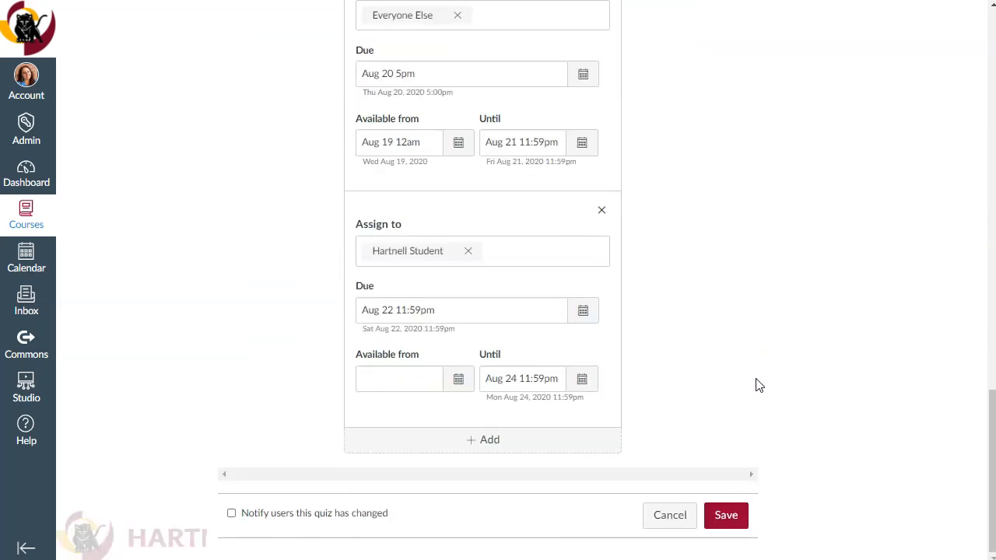
pyautogui.click(728, 515)
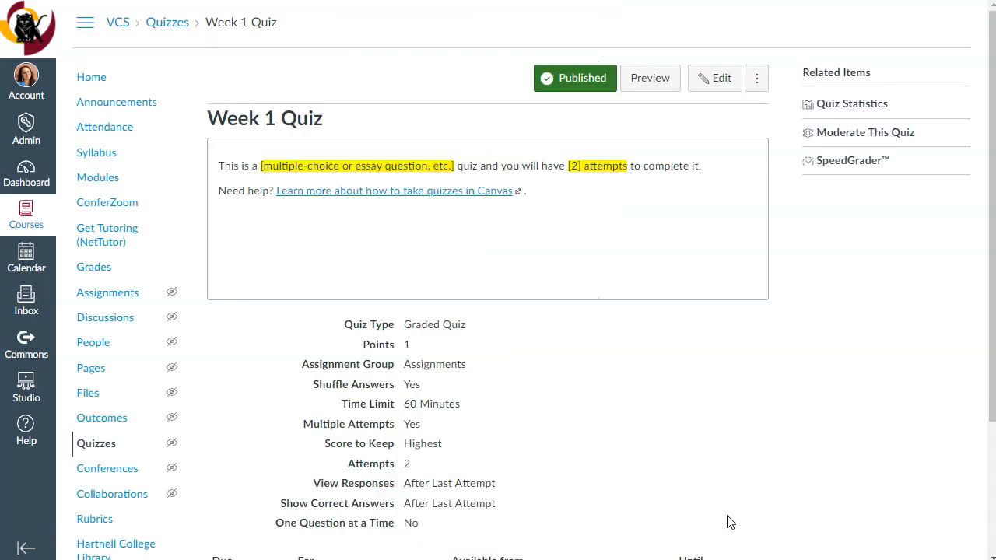